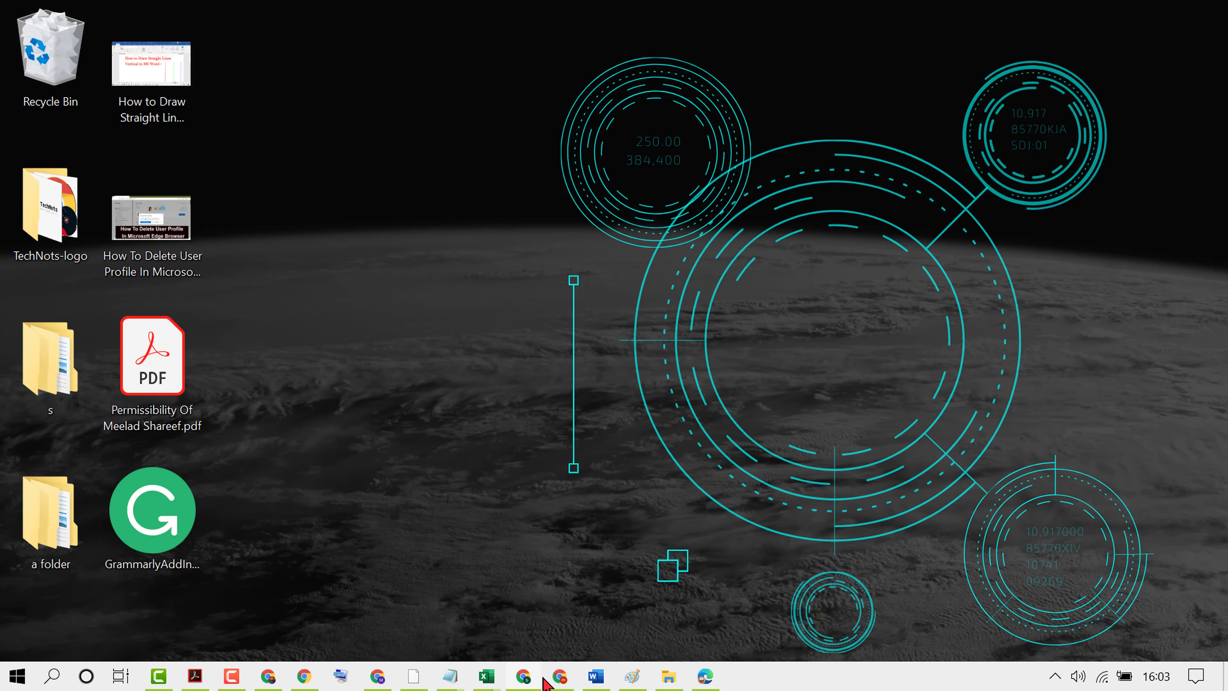
Search Google for 'grammarly' in a new Chrome tab and scroll the results
left_click(559, 679)
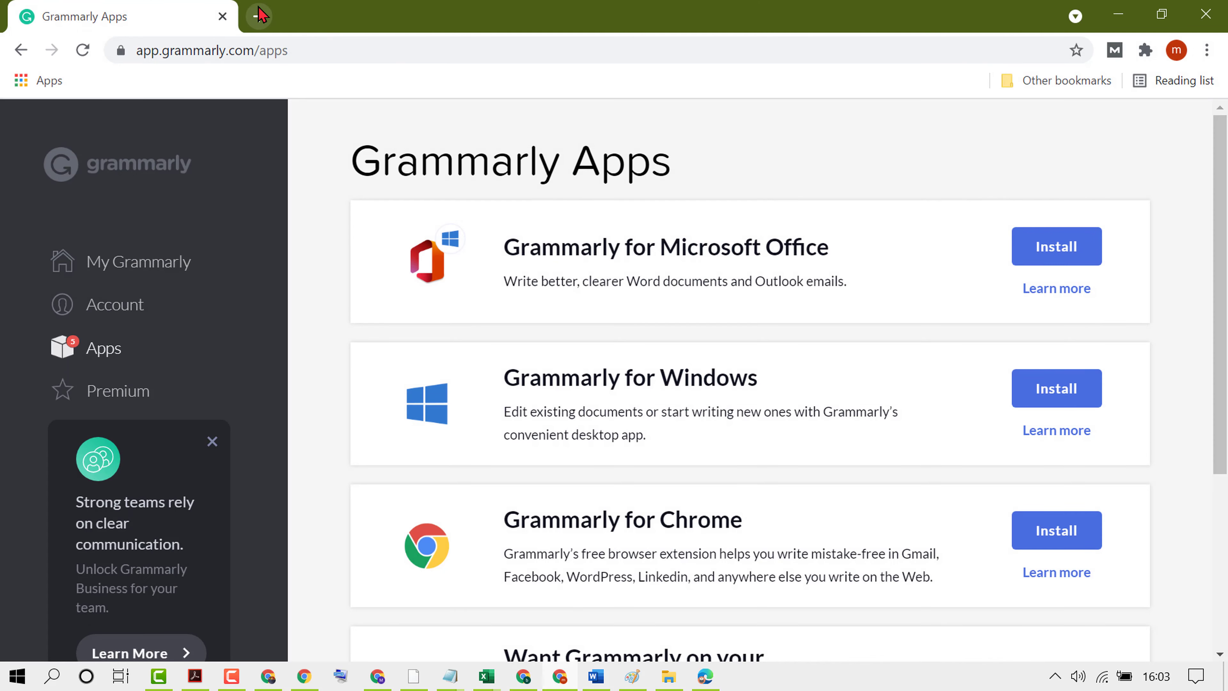
left_click(261, 14)
type("g")
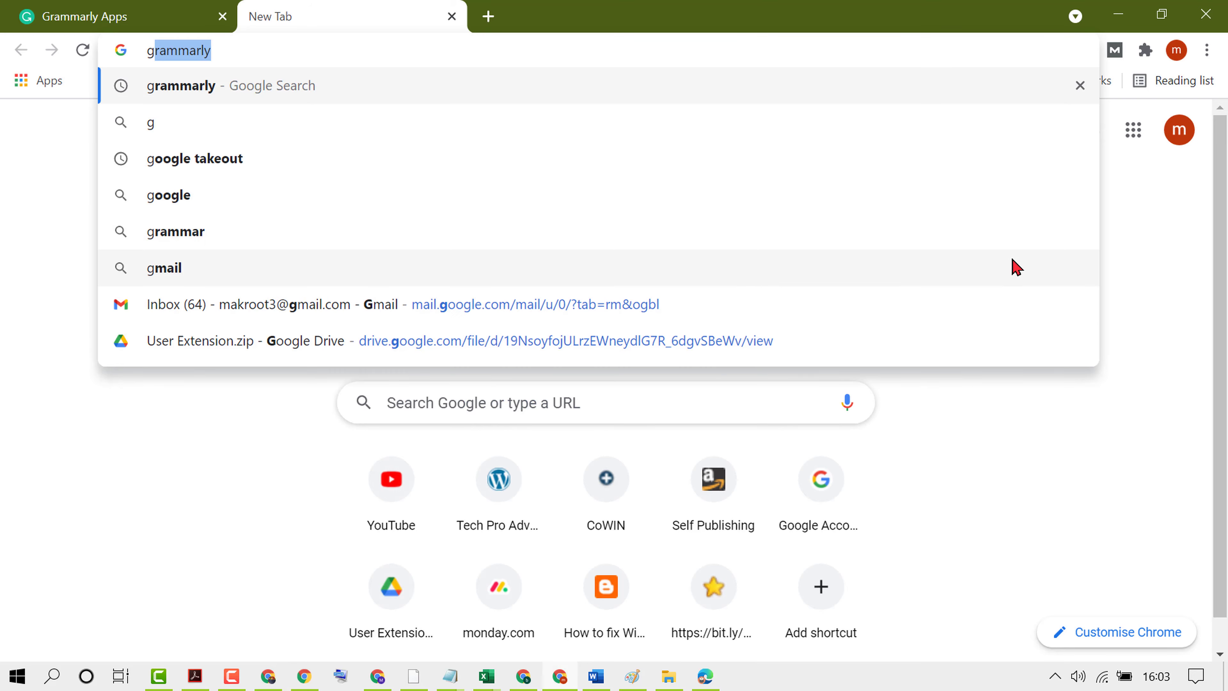
key("Return")
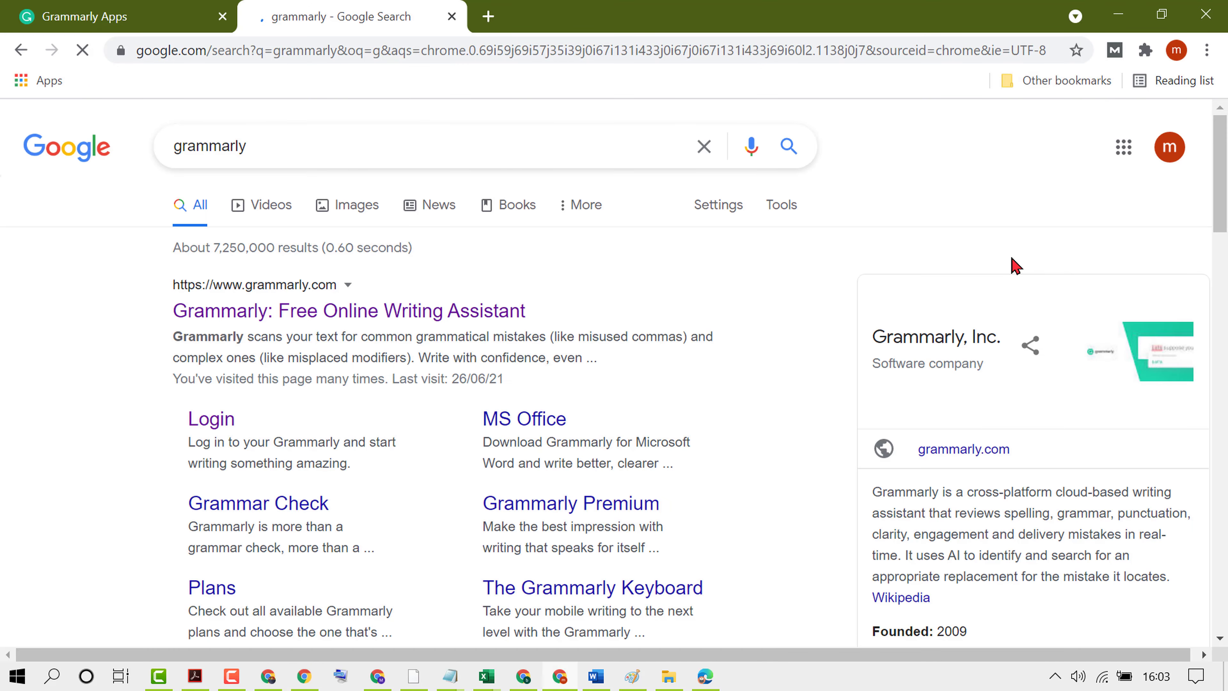
scroll(434, 318, "down", 3)
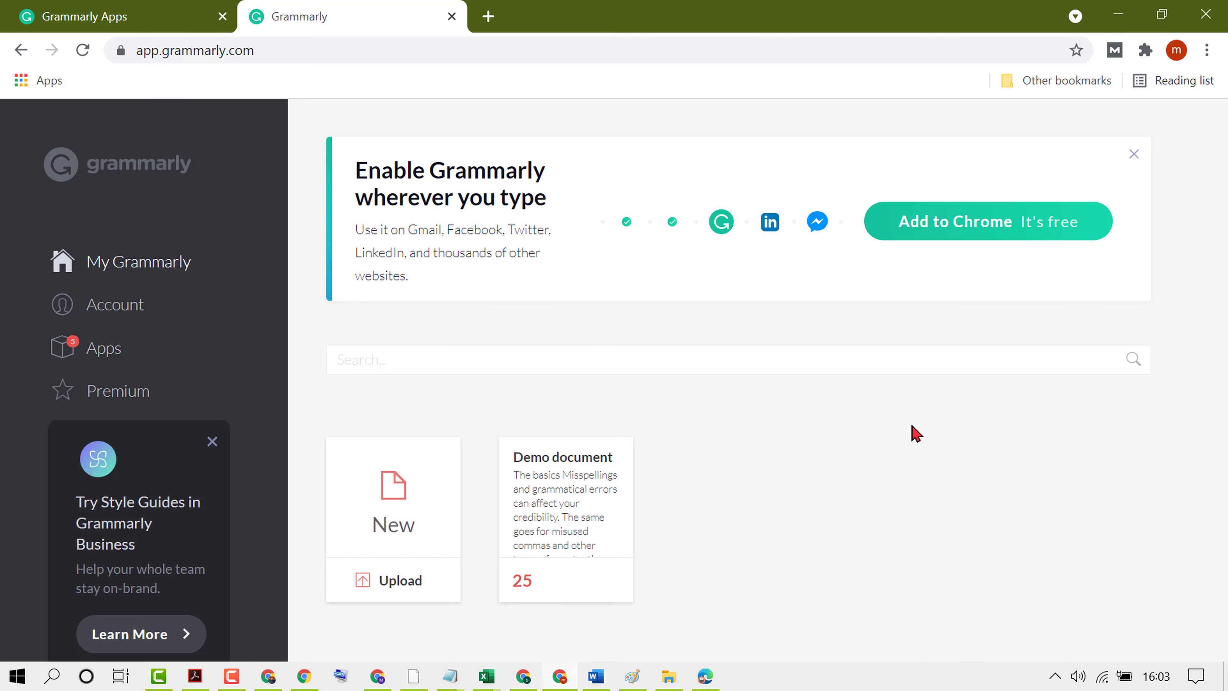
Download the Grammarly for Microsoft Office installer from the Apps list and run it
left_click(91, 358)
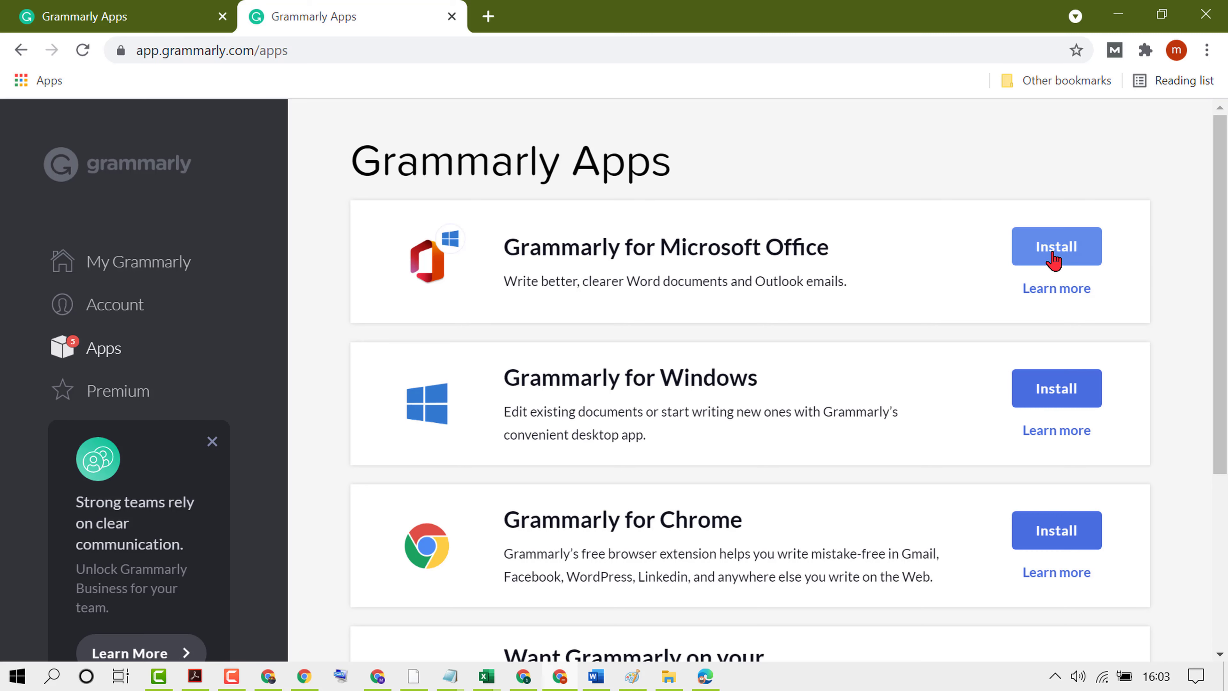
left_click(1040, 248)
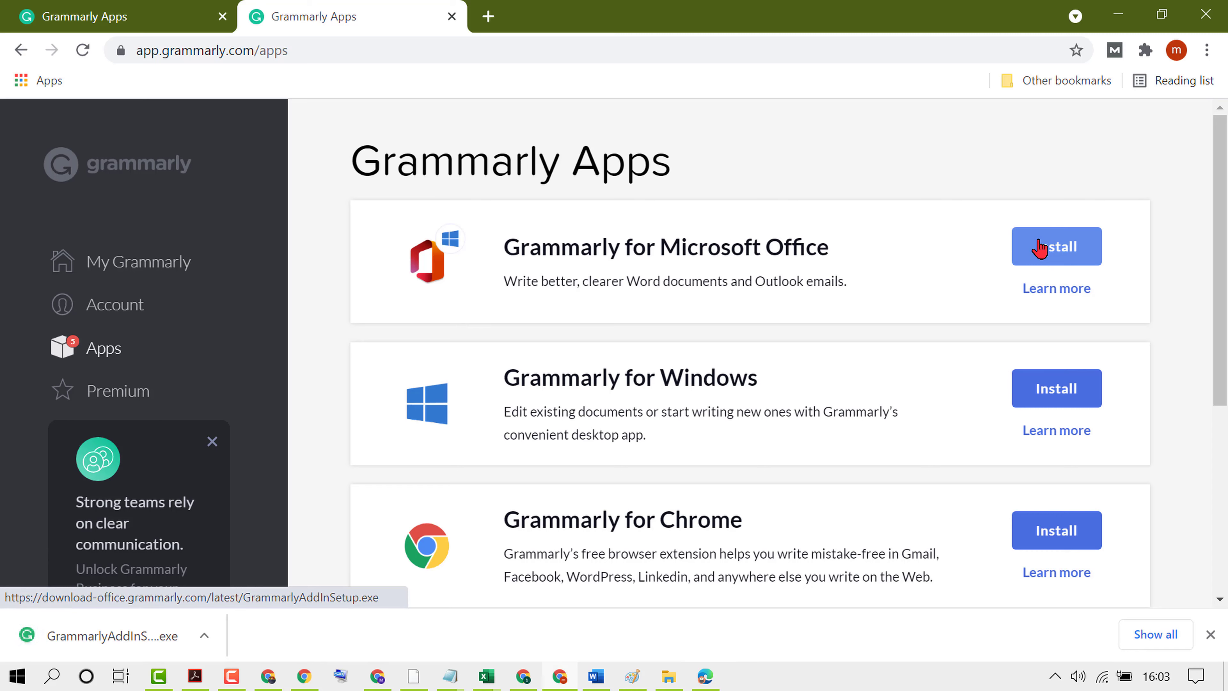
left_click(111, 635)
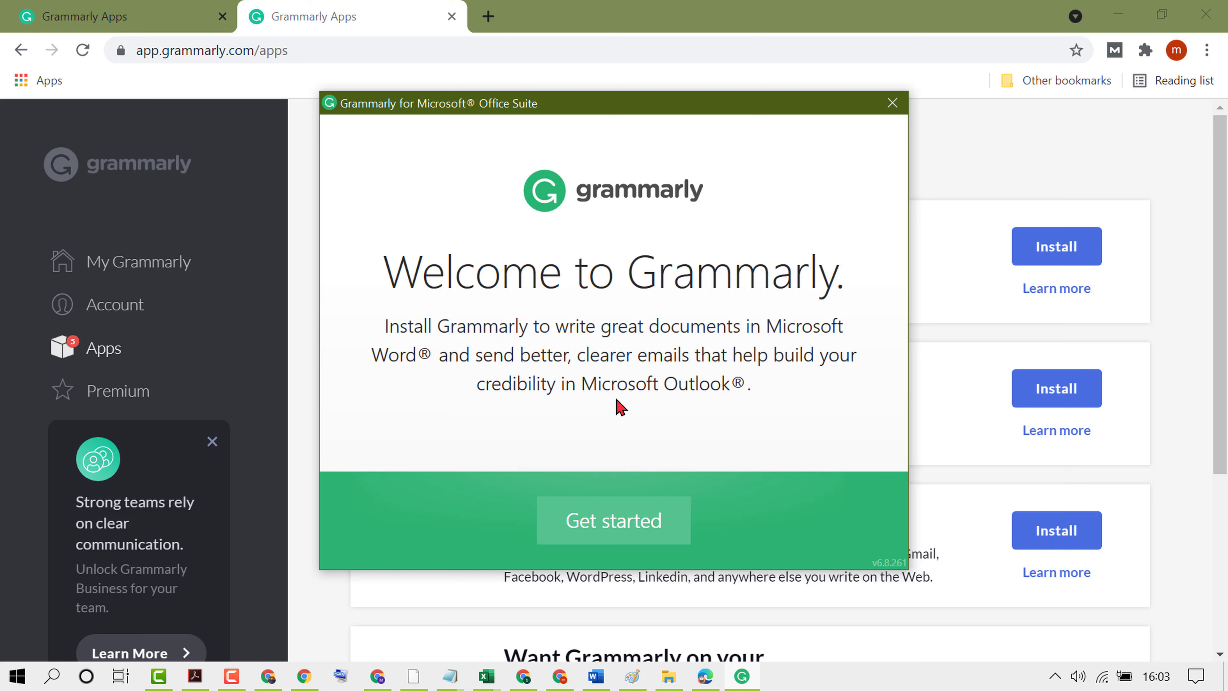
Install Grammarly for Word and Outlook, acknowledge the restart notice, and finish setup
left_click(616, 528)
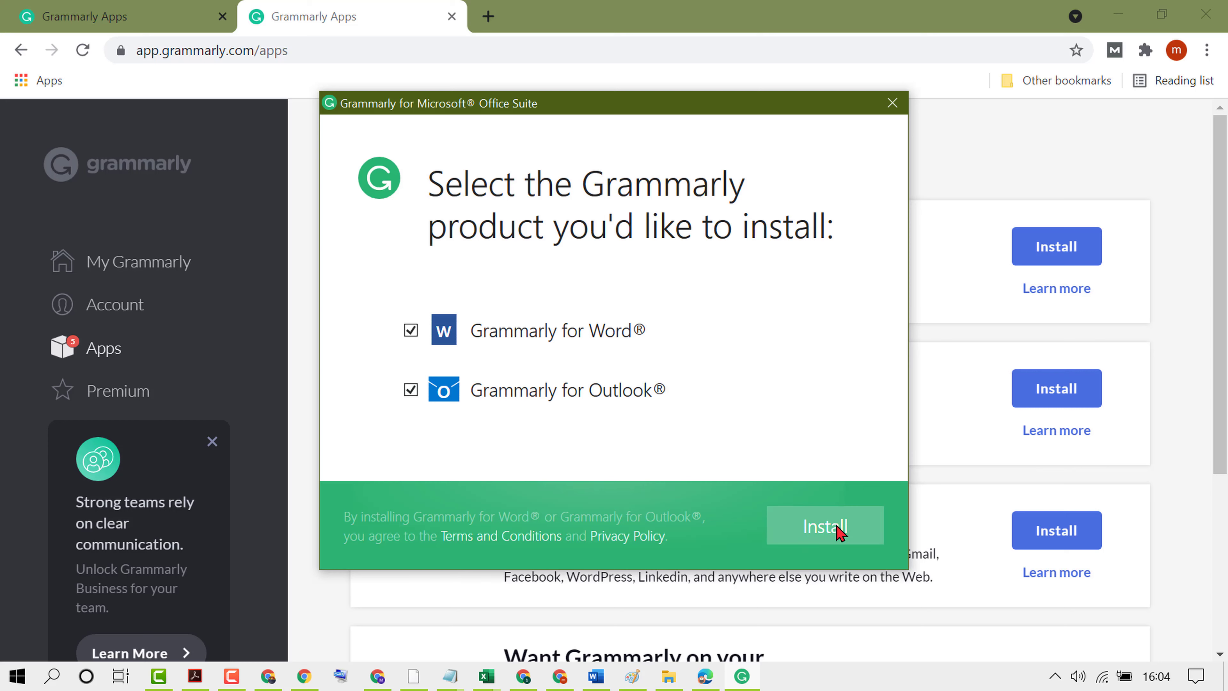
left_click(840, 532)
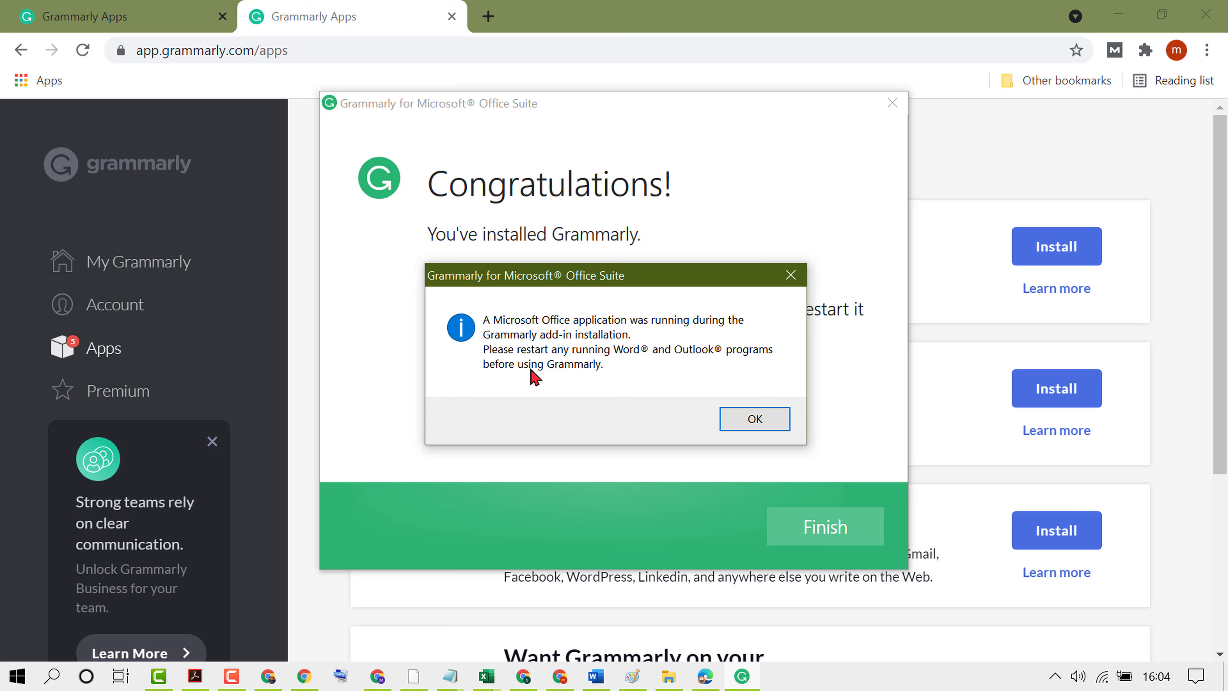
left_click(766, 424)
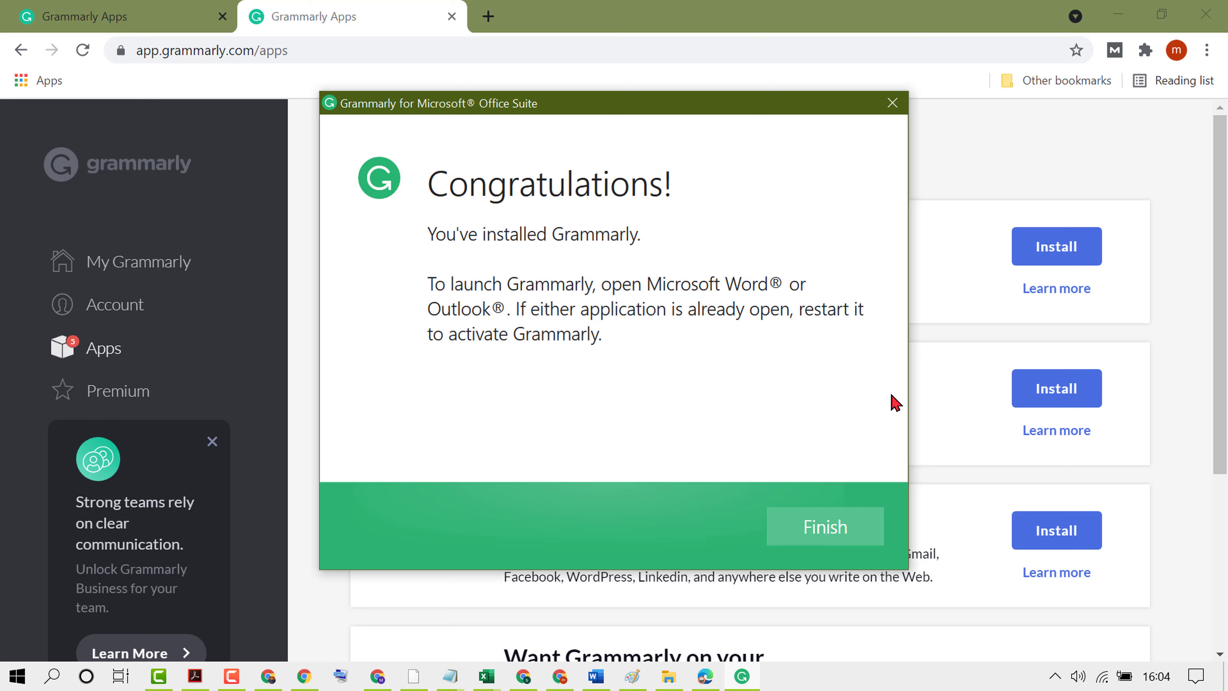
left_click(825, 527)
Show the desktop and launch Outlook by searching 'ou' in Windows Search
key("super+d")
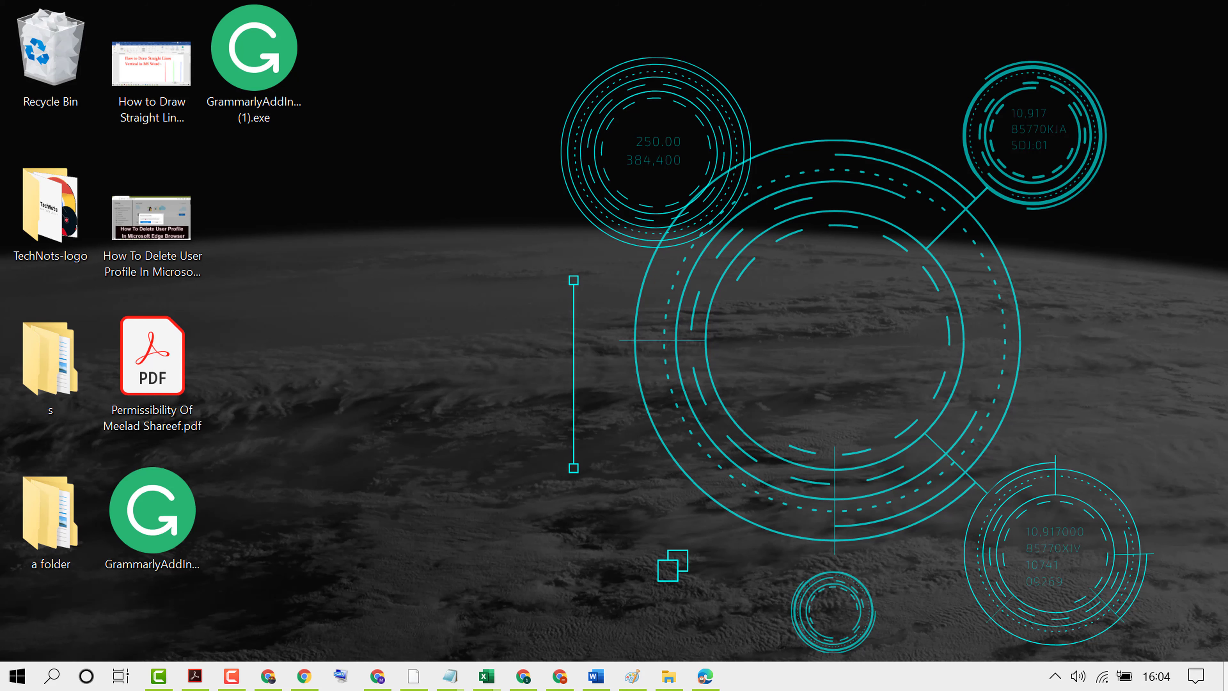
left_click(52, 676)
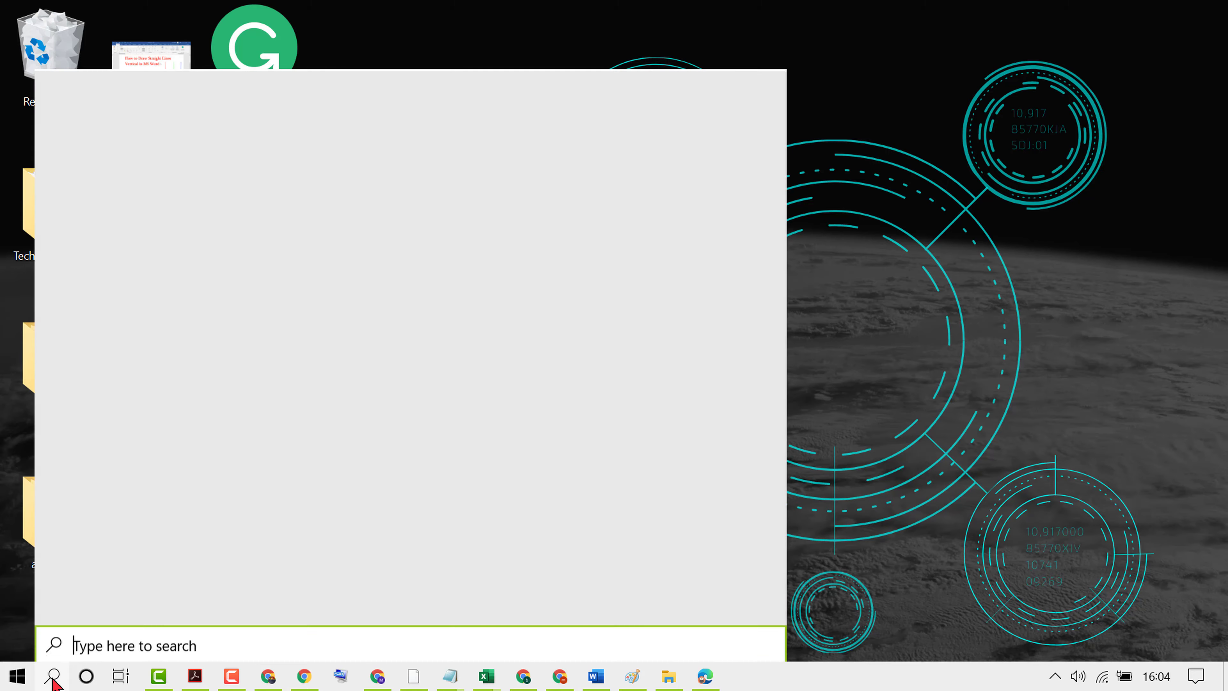
type("ou")
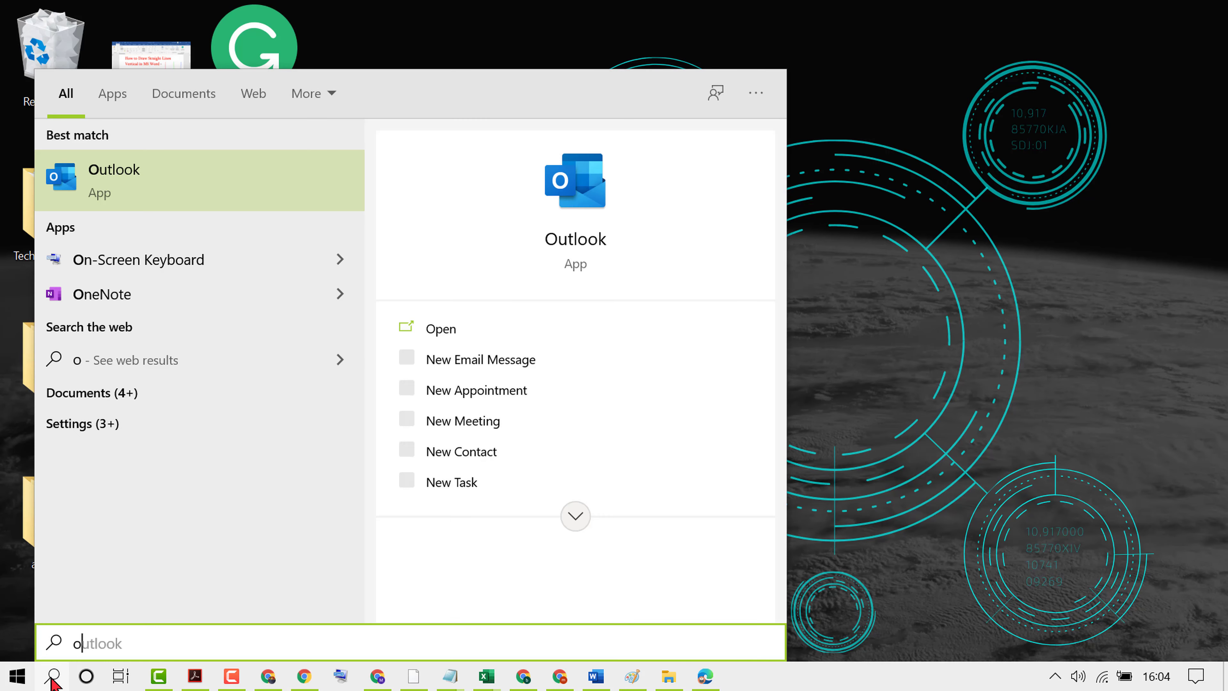
left_click(148, 199)
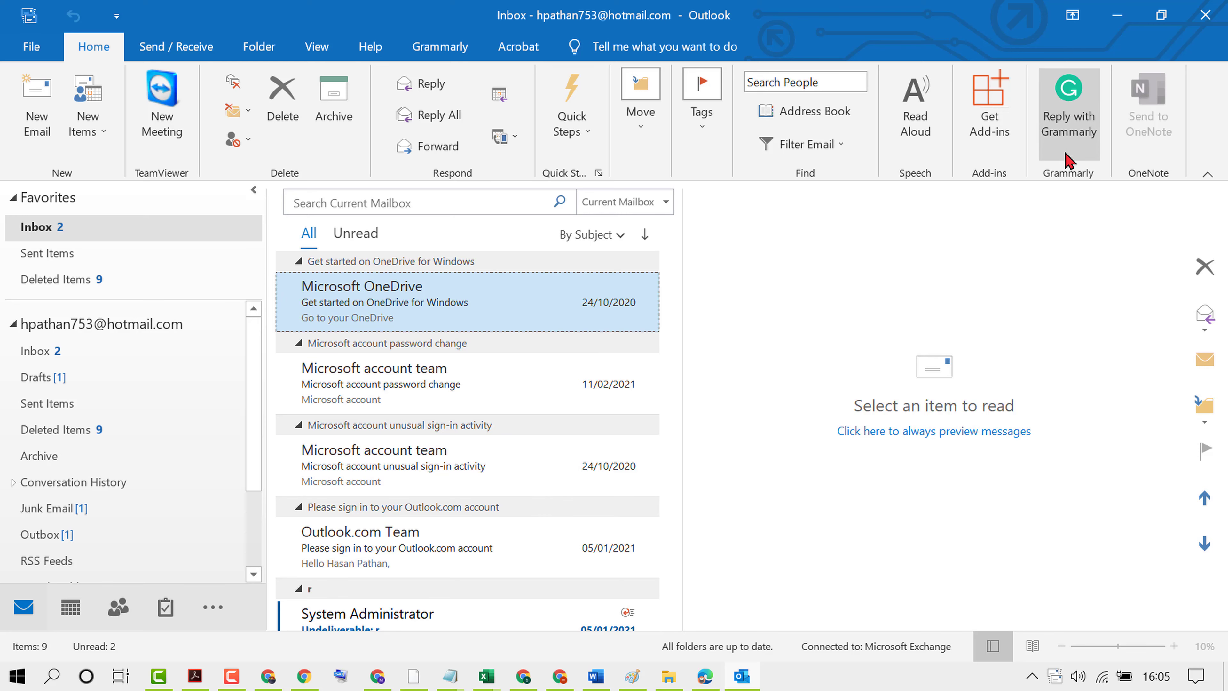
Reply to the 'Get started on OneDrive for Windows' email with Grammarly and place the cursor in the body
left_click(1077, 132)
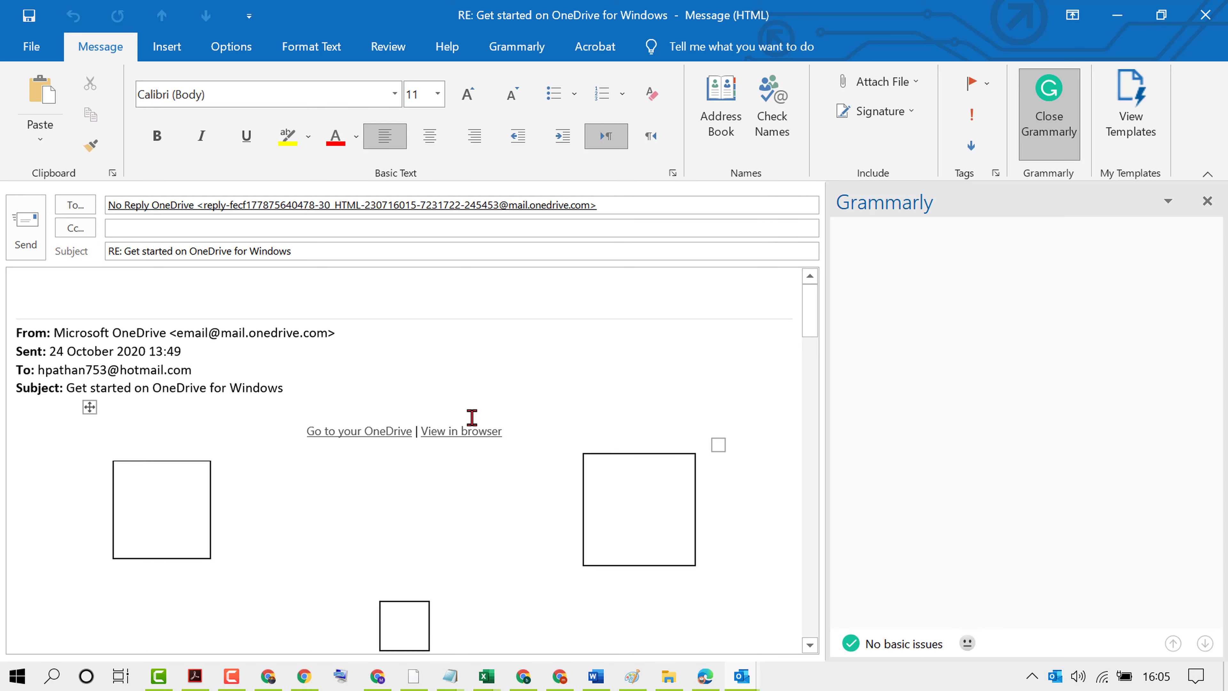
scroll(472, 417, "down", 10)
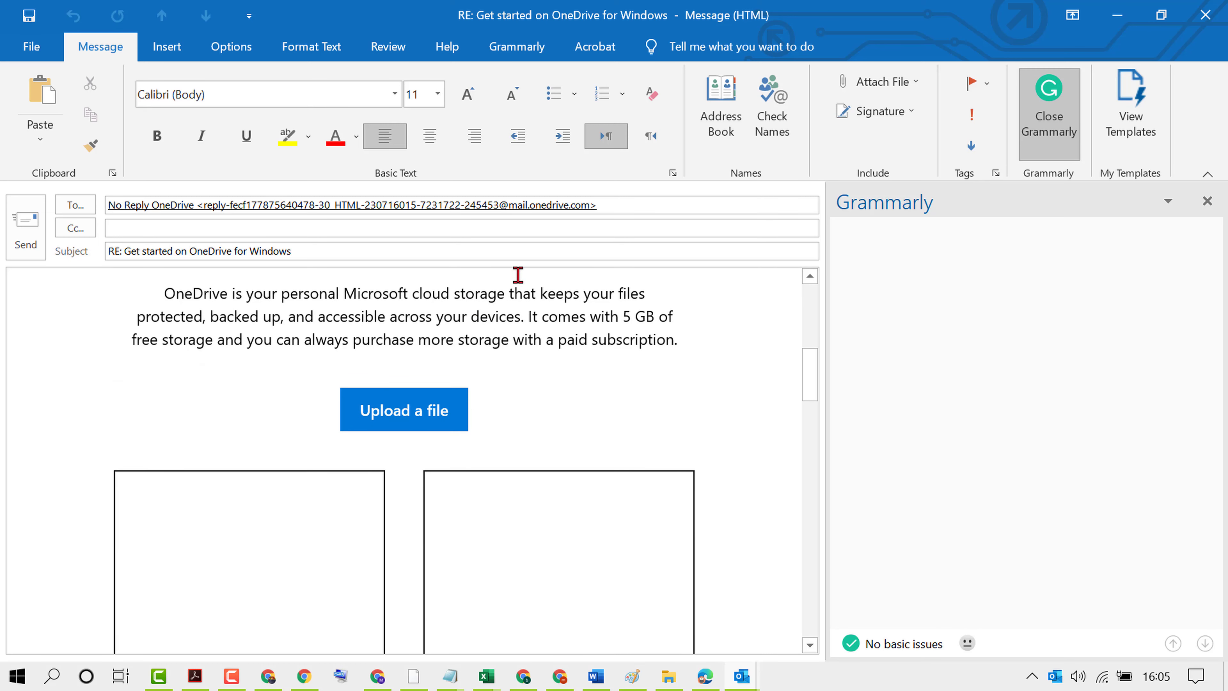
left_click(435, 317)
scroll(582, 351, "up", 10)
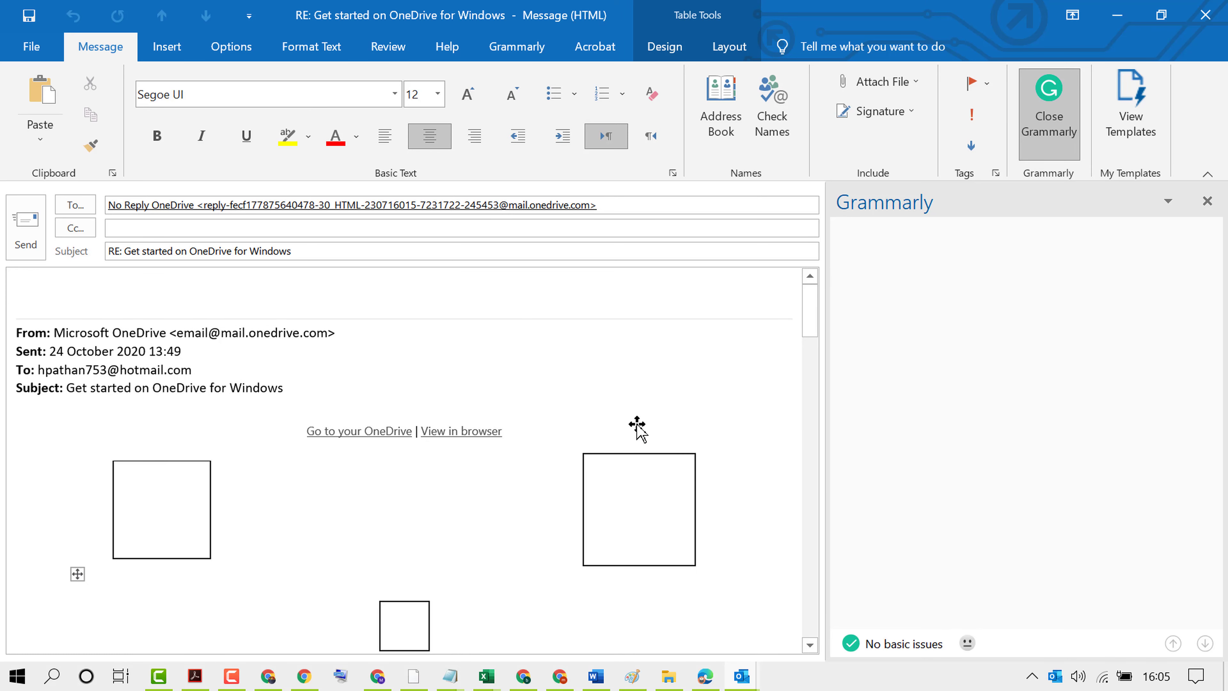
scroll(636, 424, "down", 10)
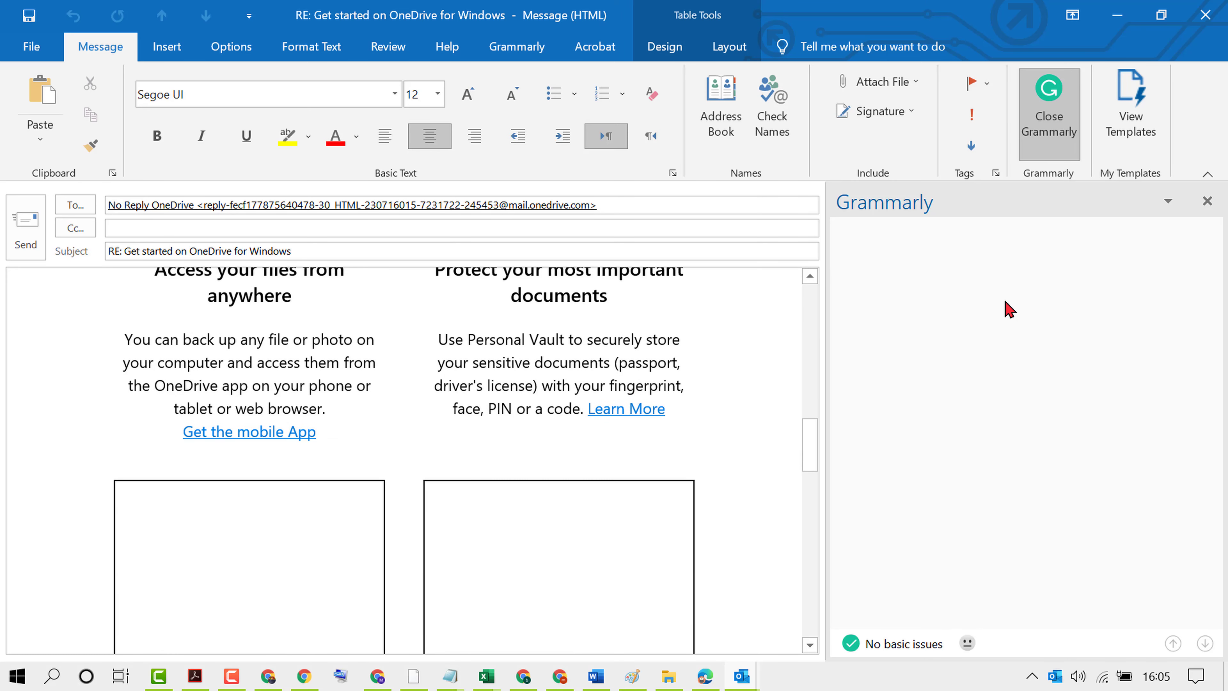
scroll(570, 496, "down", 8)
scroll(569, 499, "down", 8)
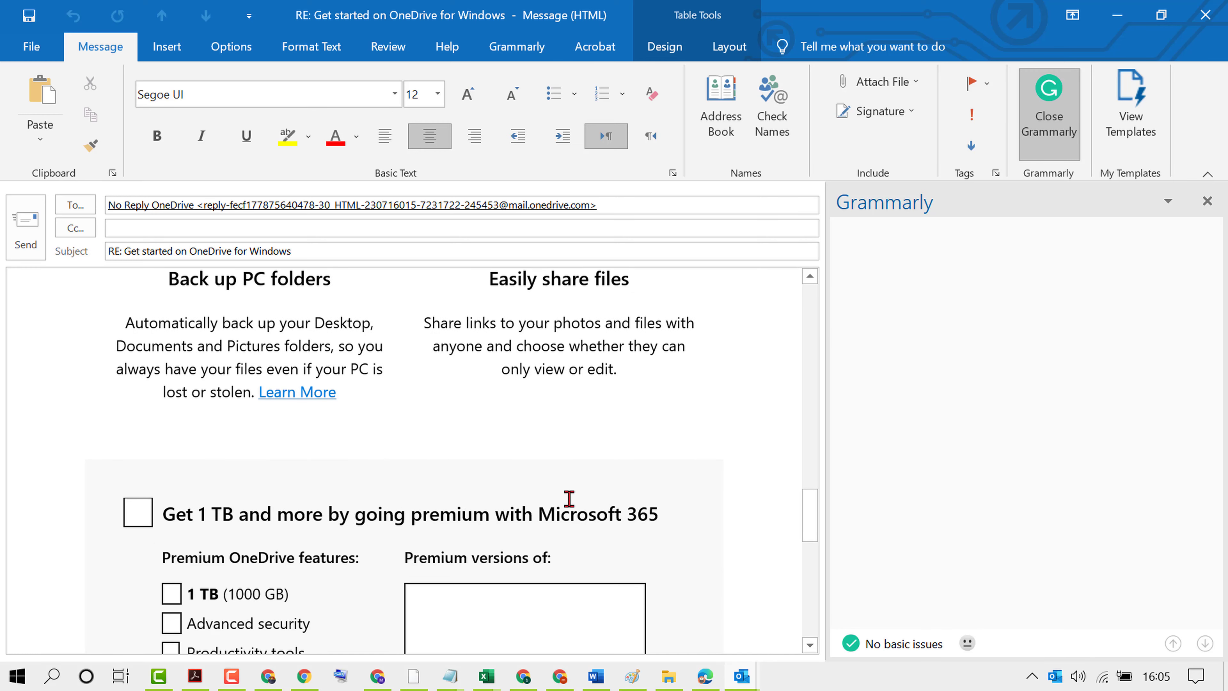
scroll(675, 513, "down", 6)
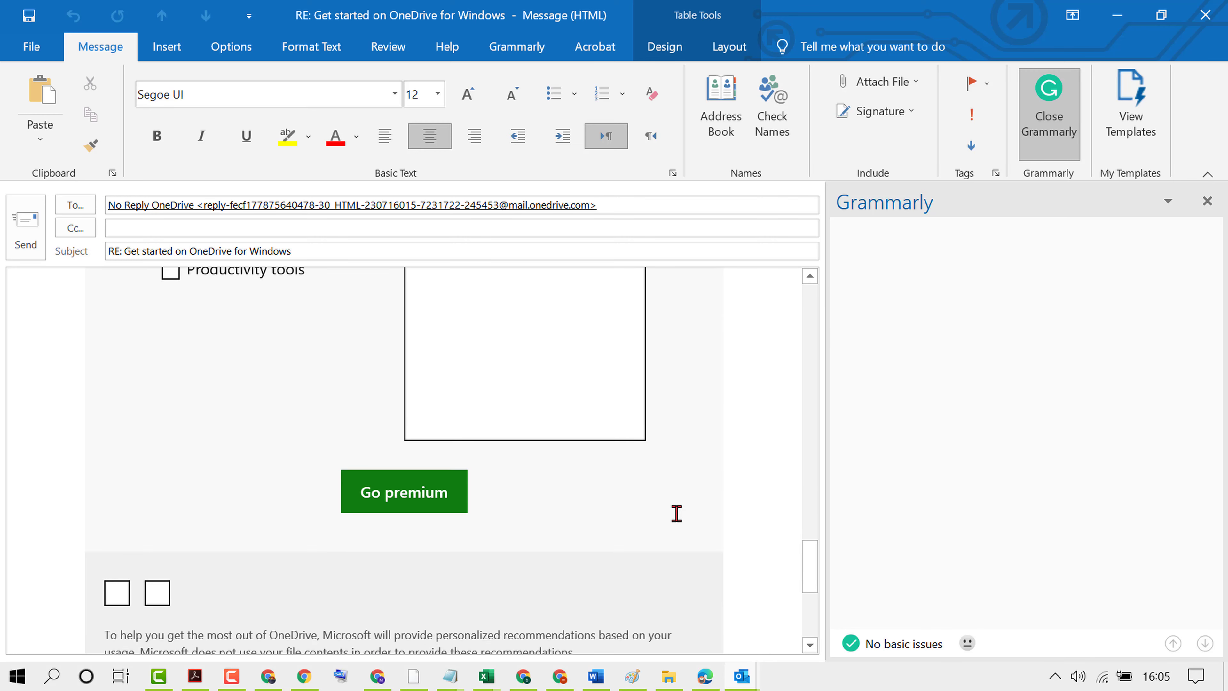
left_click(202, 373)
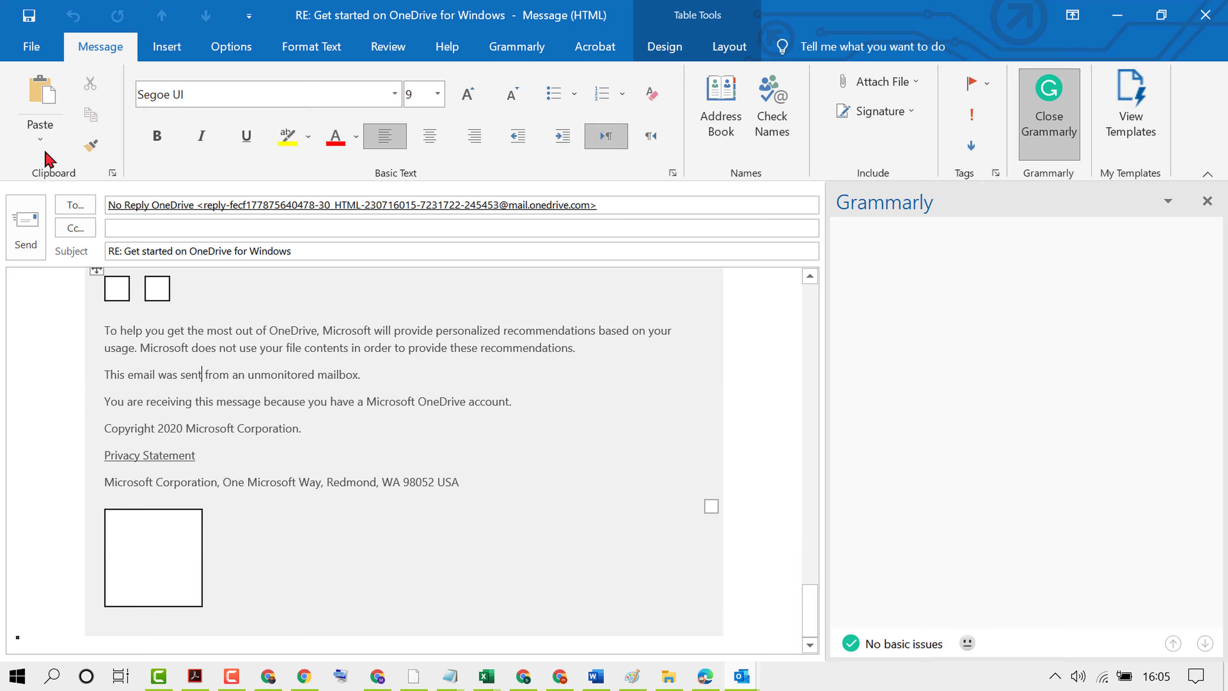
left_click(33, 52)
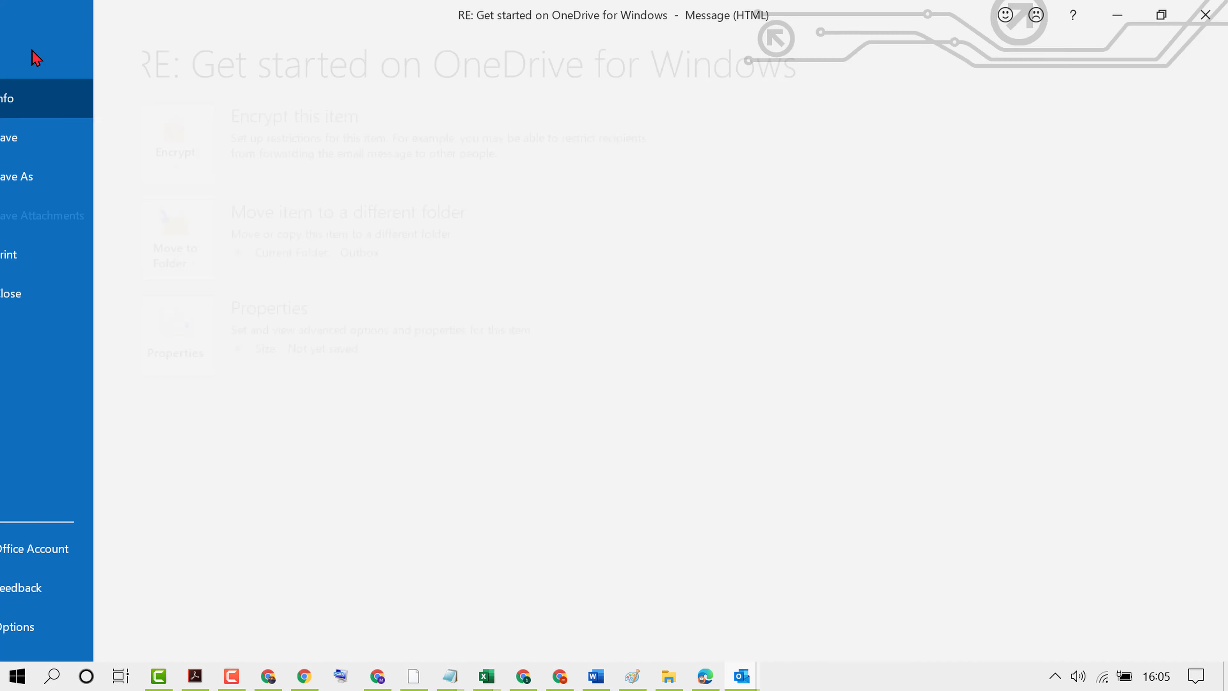
left_click(26, 56)
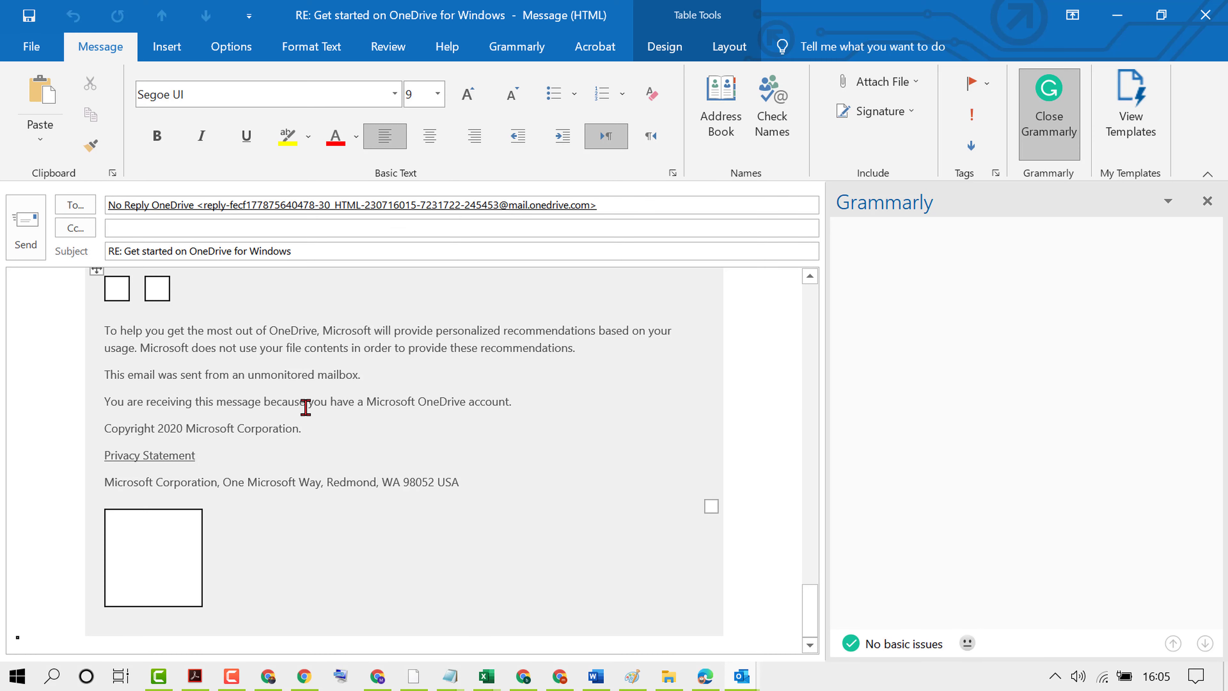
Replace the entire reply body with the pasted video transcript
key("ctrl+a")
key("ctrl+v")
scroll(389, 489, "up", 12)
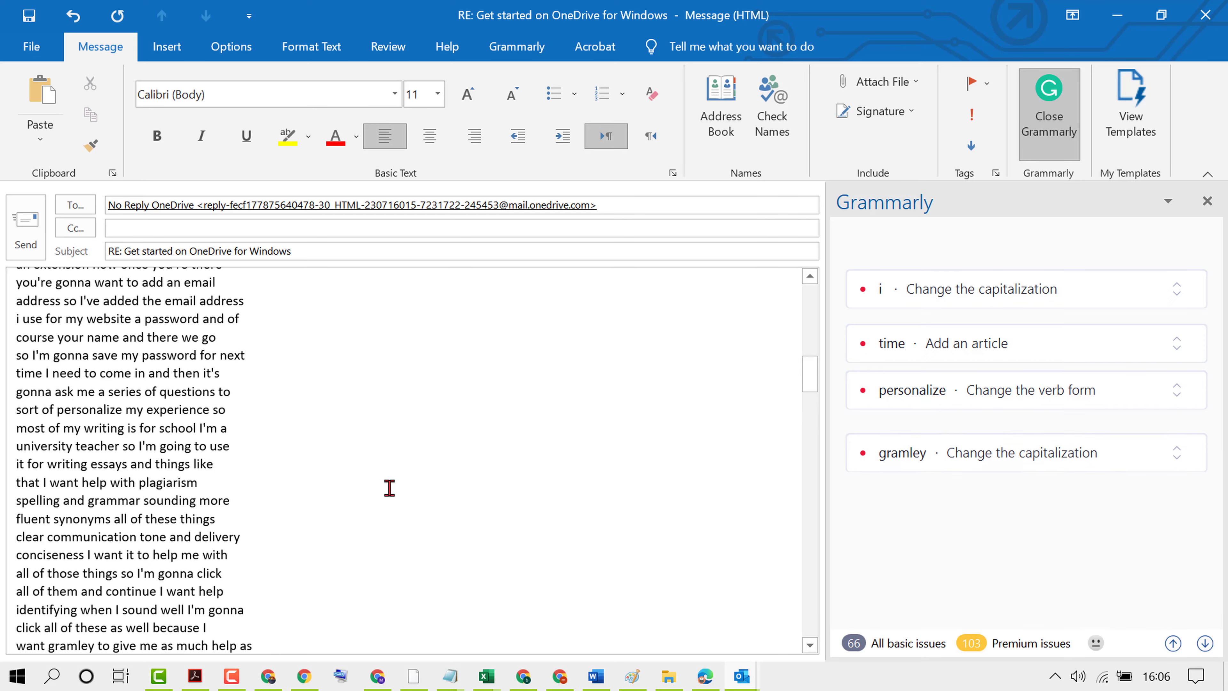
scroll(386, 486, "up", 12)
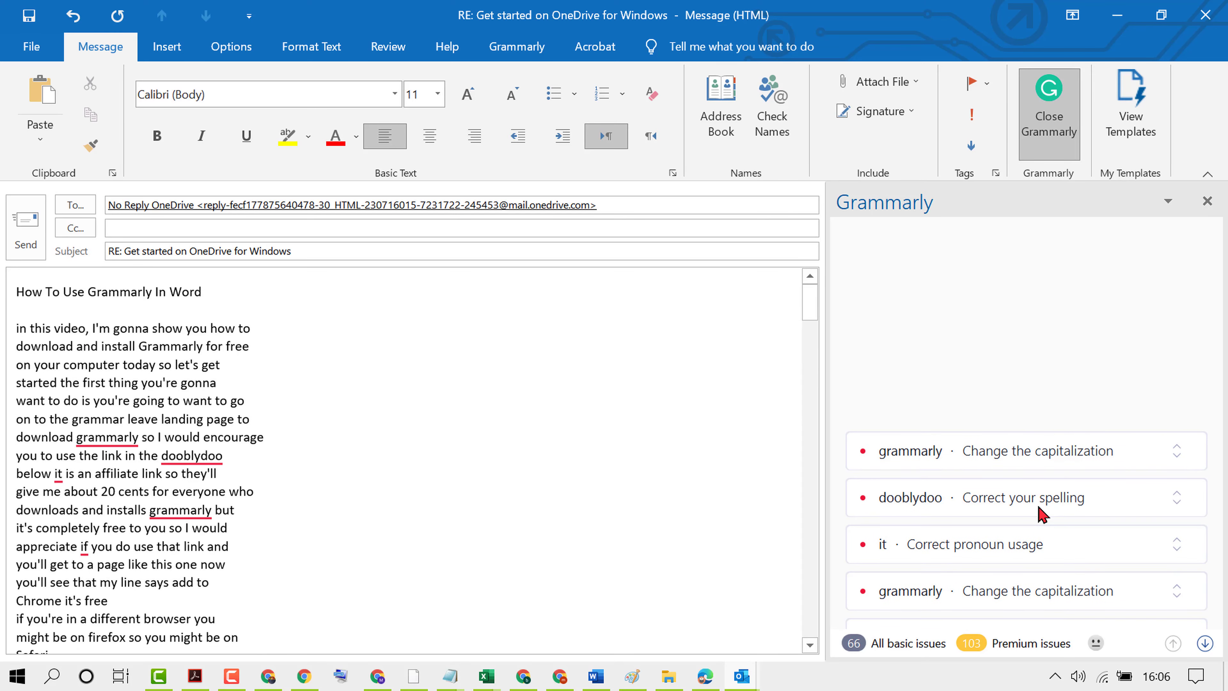
Accept fixes: capitalize 'Grammarly', remove the extra 'it', change 'dooblydoo' to 'doo-doo'
left_click(960, 457)
left_click(1050, 485)
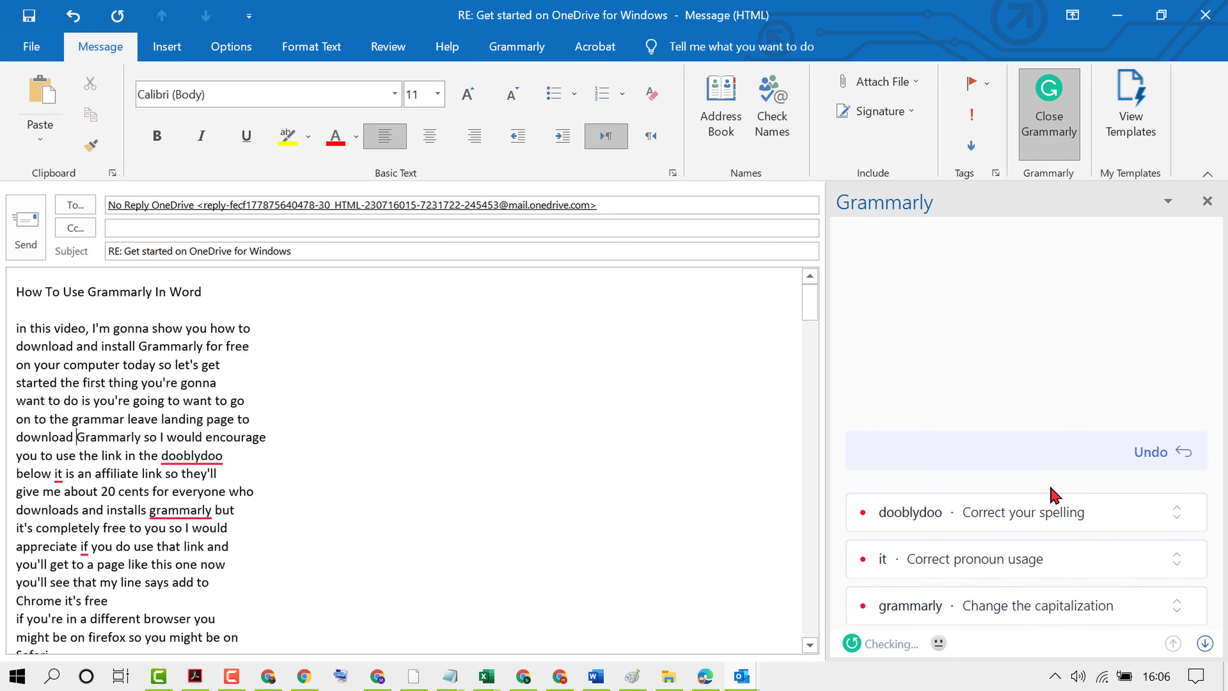
left_click(893, 498)
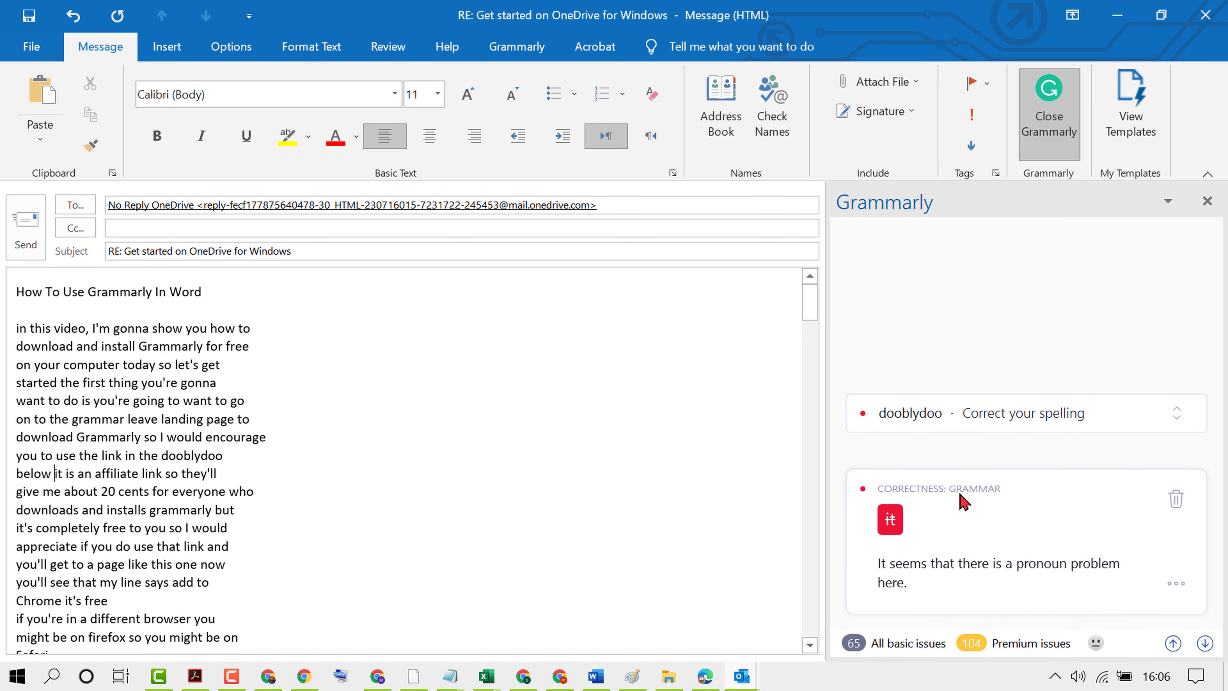
left_click(893, 527)
left_click(965, 443)
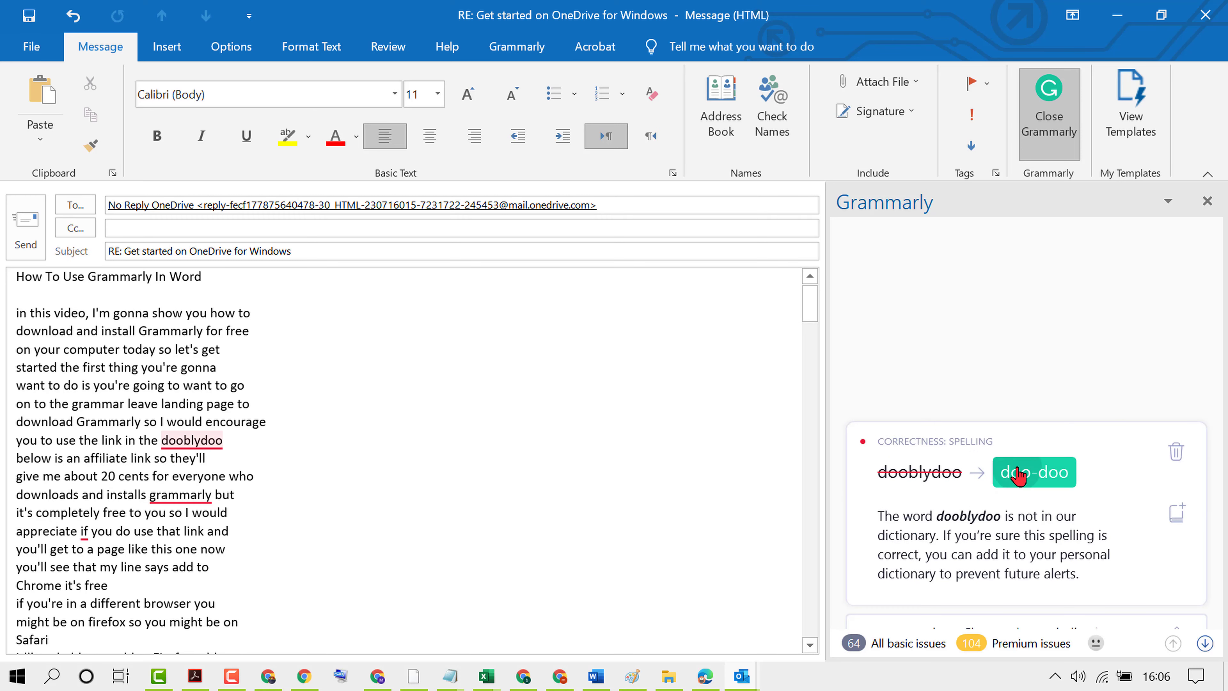
left_click(1019, 474)
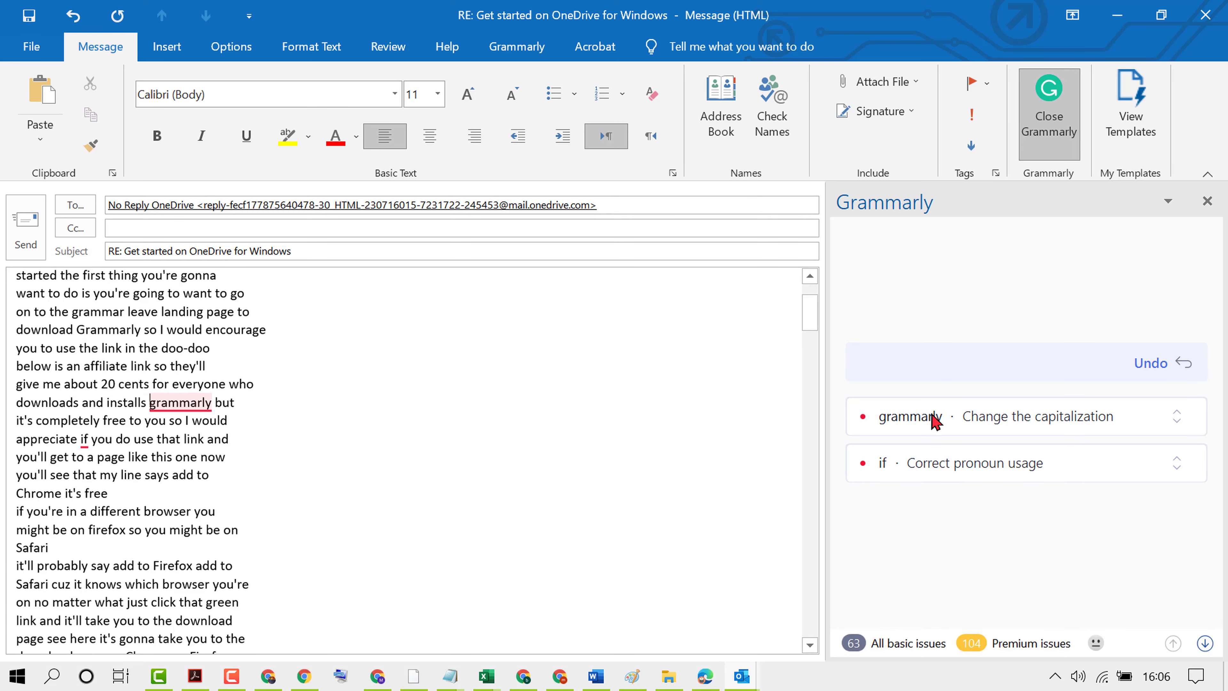
Capitalize 'Grammarly', insert 'it' after 'appreciate', add 'the' before 'download', then review 'grammerly'
left_click(935, 421)
left_click(1039, 370)
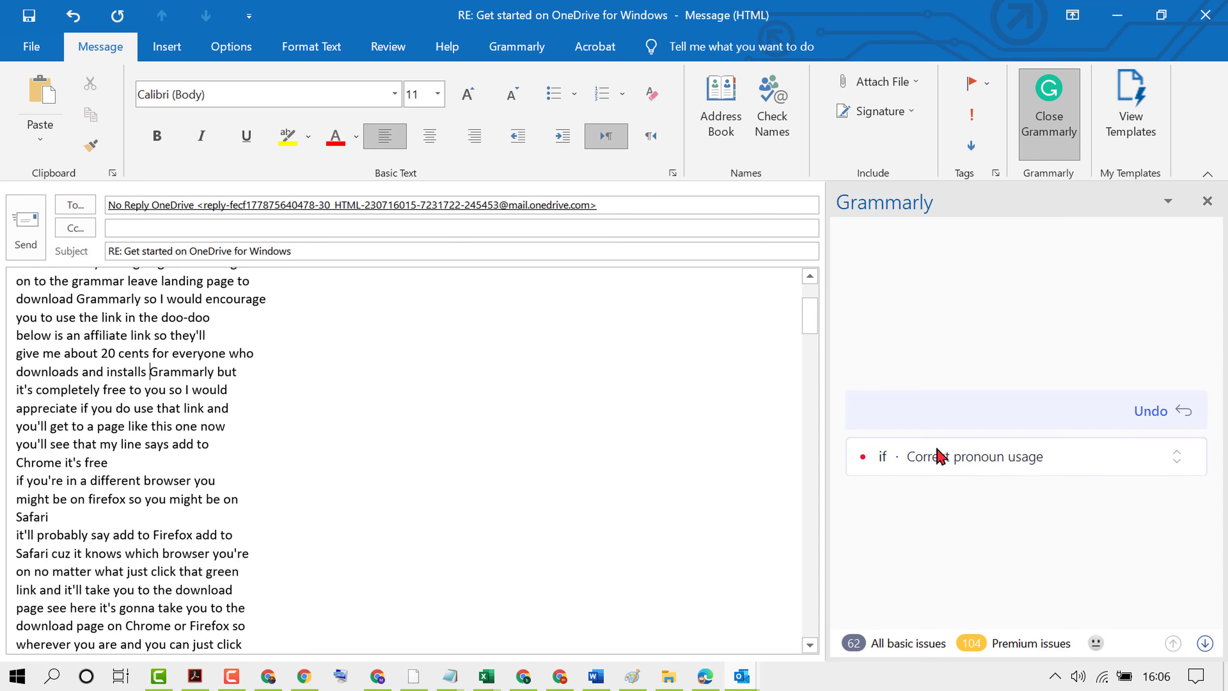
left_click(936, 431)
left_click(896, 464)
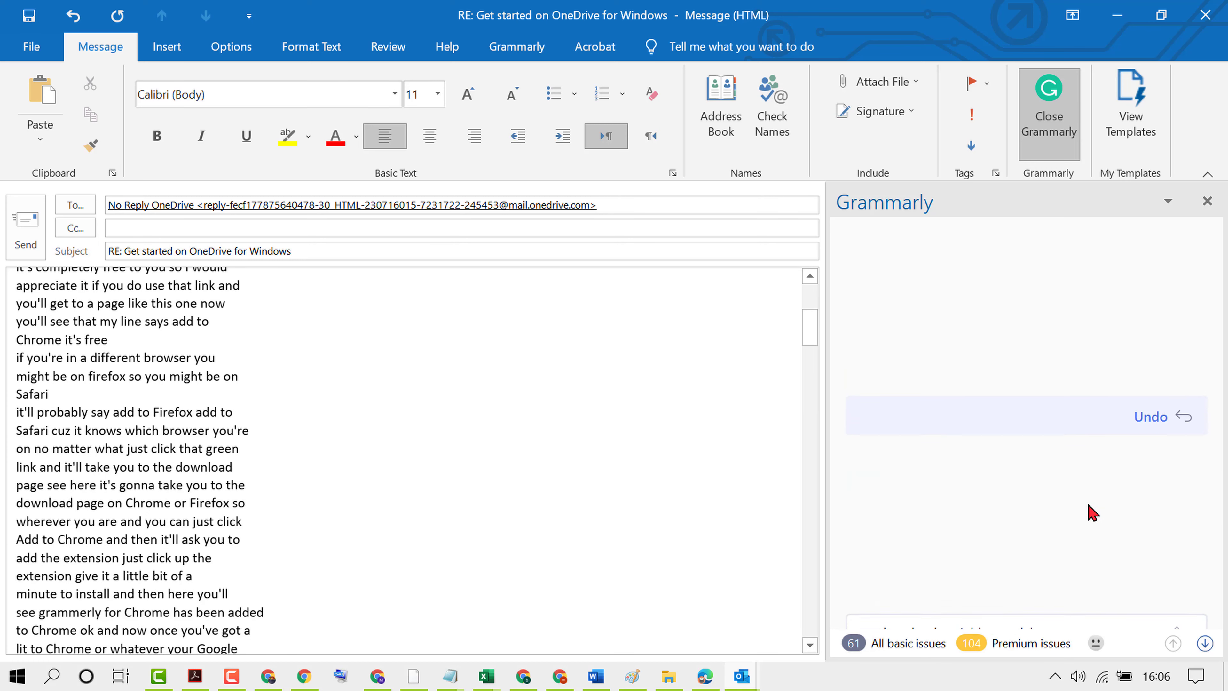
left_click(945, 409)
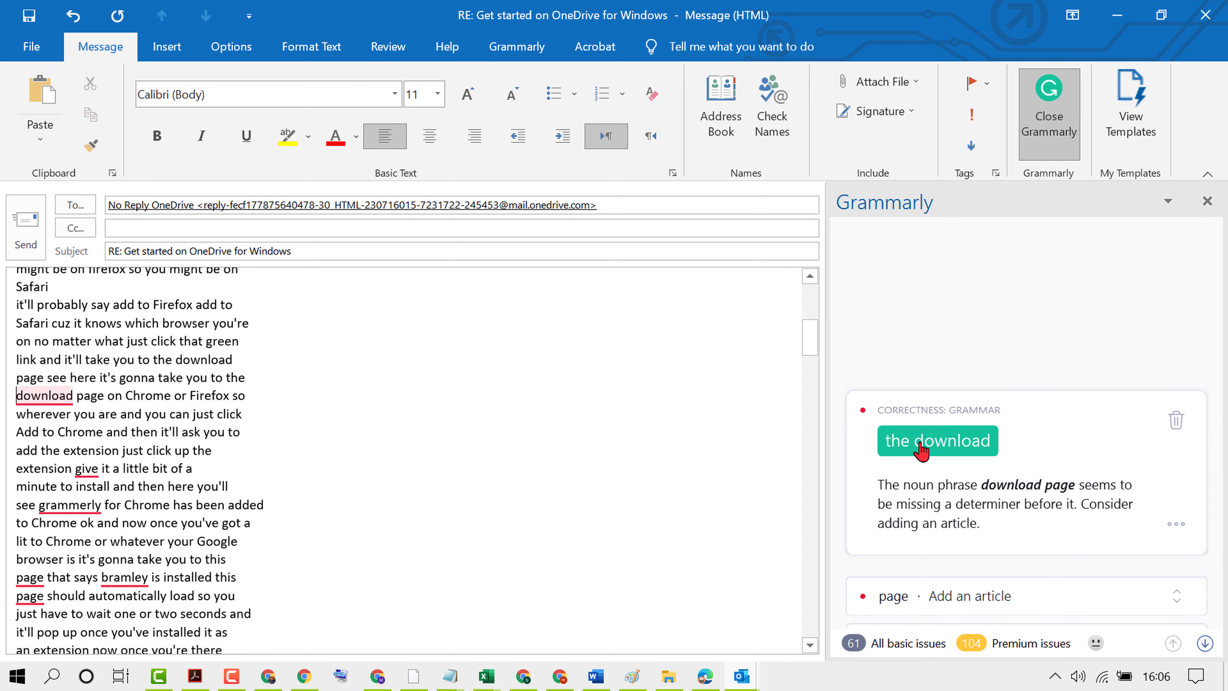
left_click(921, 450)
left_click(912, 425)
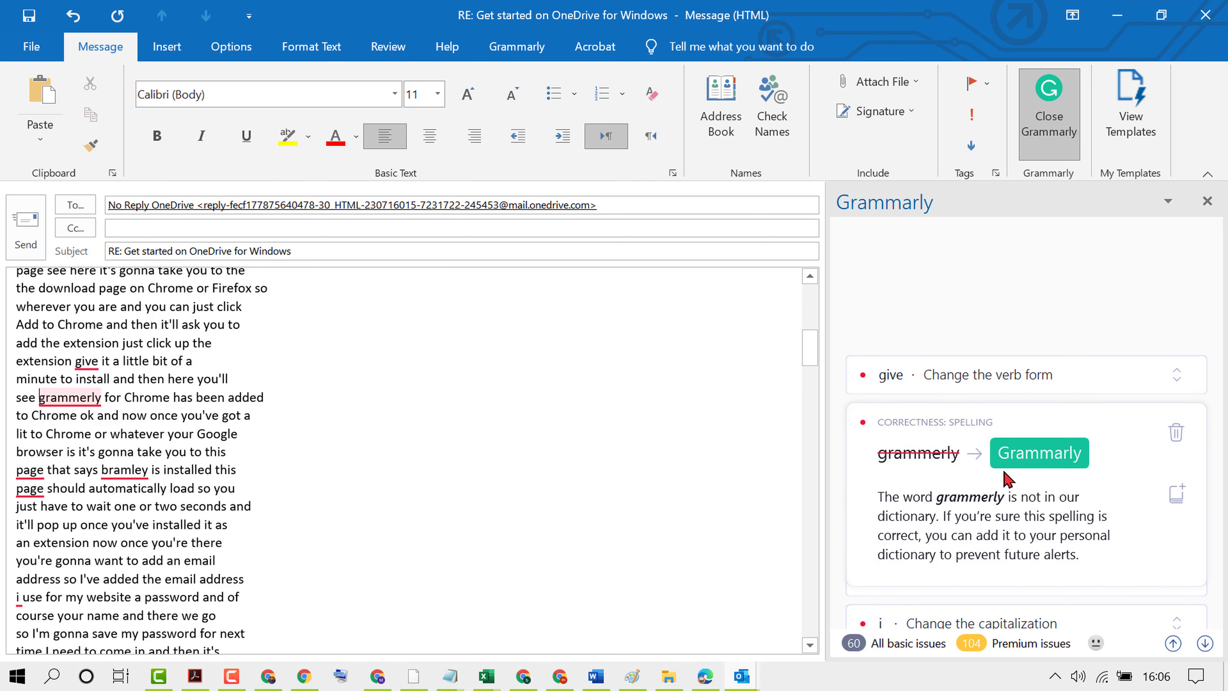